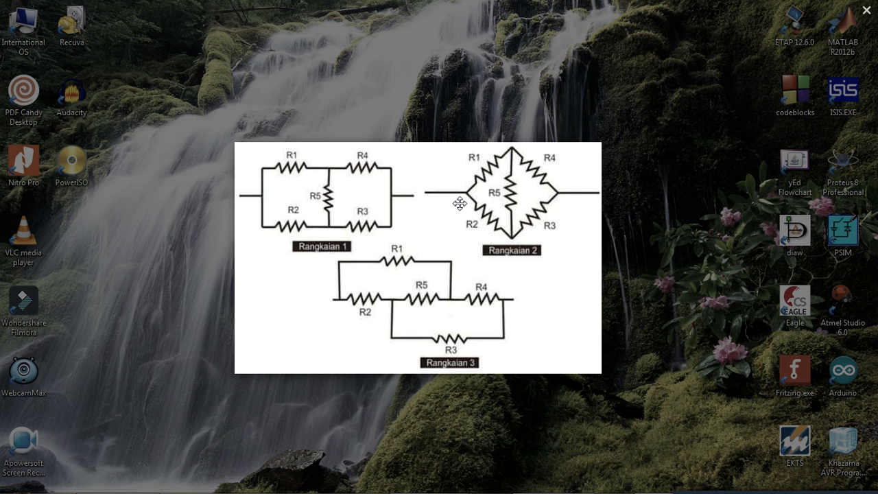
Step: Examine the three Wheatstone bridge circuit forms in the picture, and switch to the ISIS schematic
left_click_drag(459, 203, 476, 226)
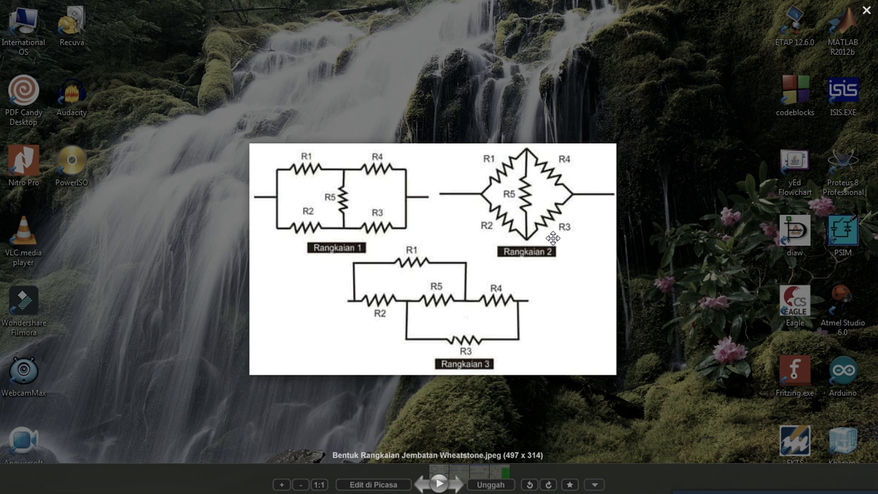
left_click(621, 260)
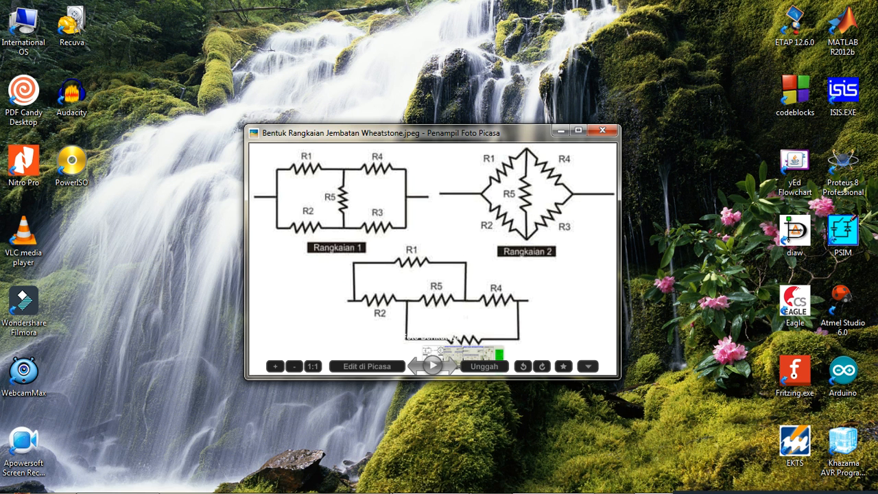
mouse_move(400, 480)
left_click(398, 453)
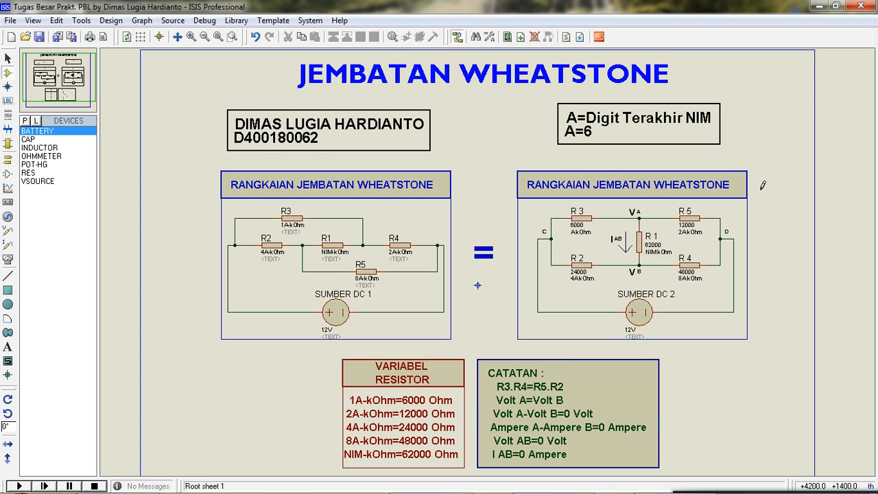
Step: Bring back the Wheatstone bridge picture to compare its circuit forms with the schematic, and return to ISIS
mouse_move(703, 492)
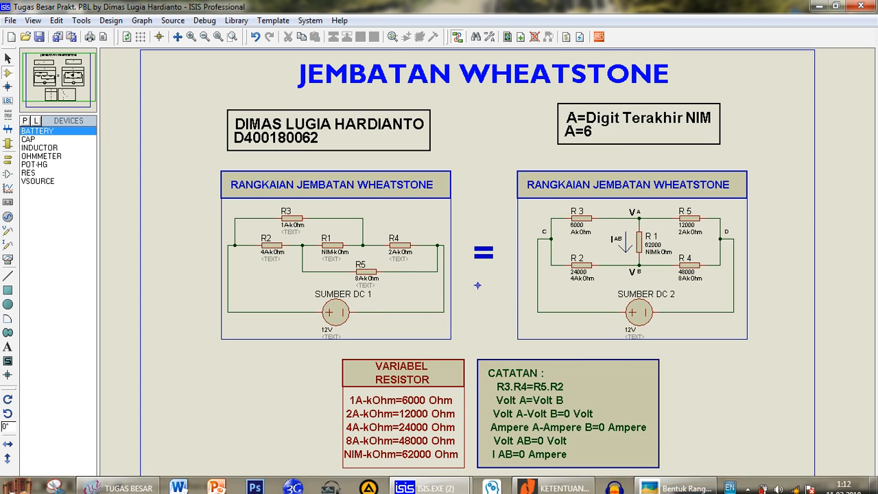
left_click(675, 488)
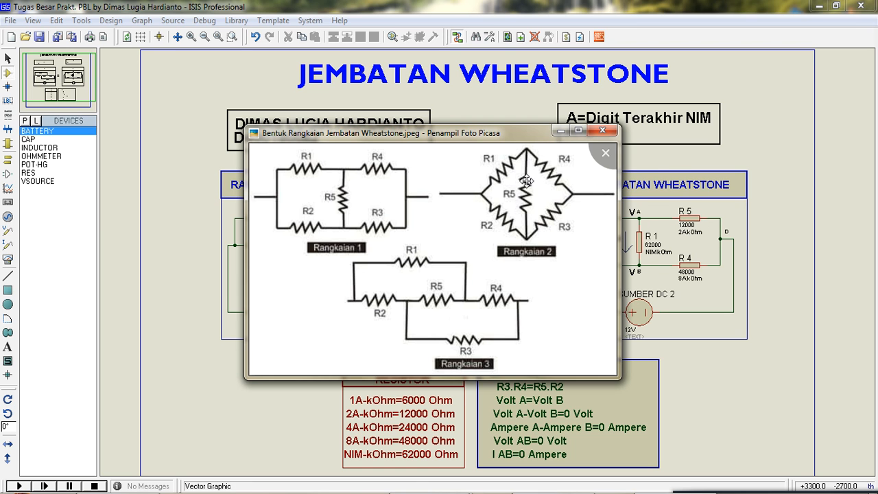
left_click(758, 242)
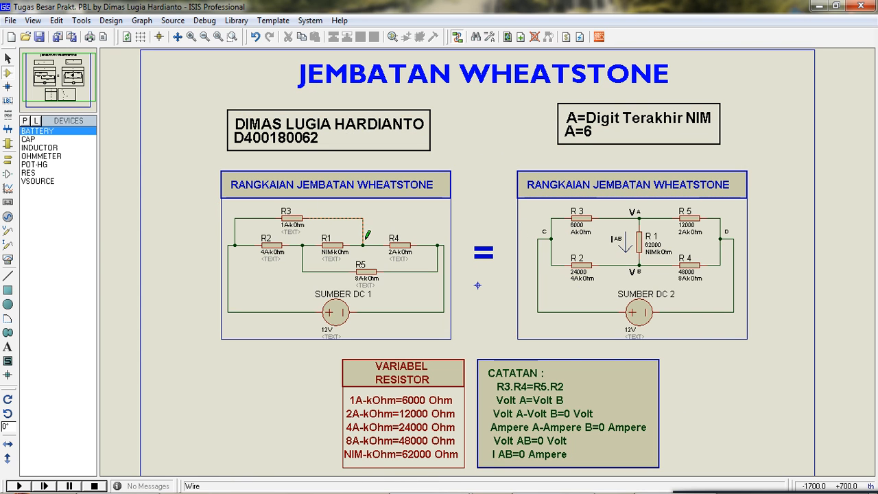
Step: Examine the layout of the Wheatstone bridge circuit supplied by SUMBER DC 1, with resistors R1 to R5
scroll(372, 228, "up", 2)
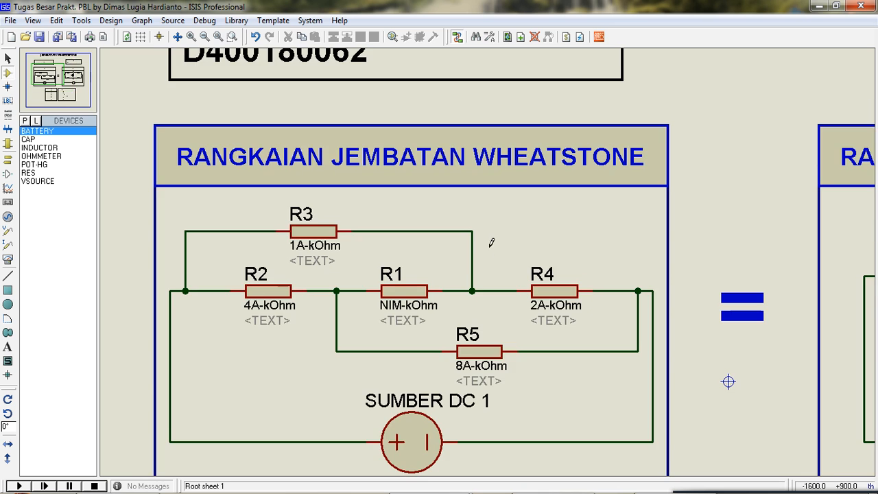
middle_click(490, 245)
left_click(557, 189)
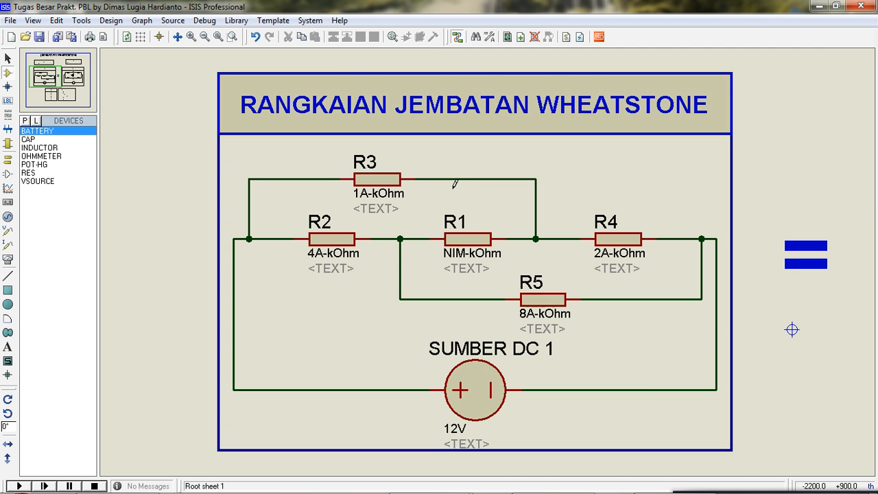
scroll(478, 194, "down", 1)
middle_click(504, 233)
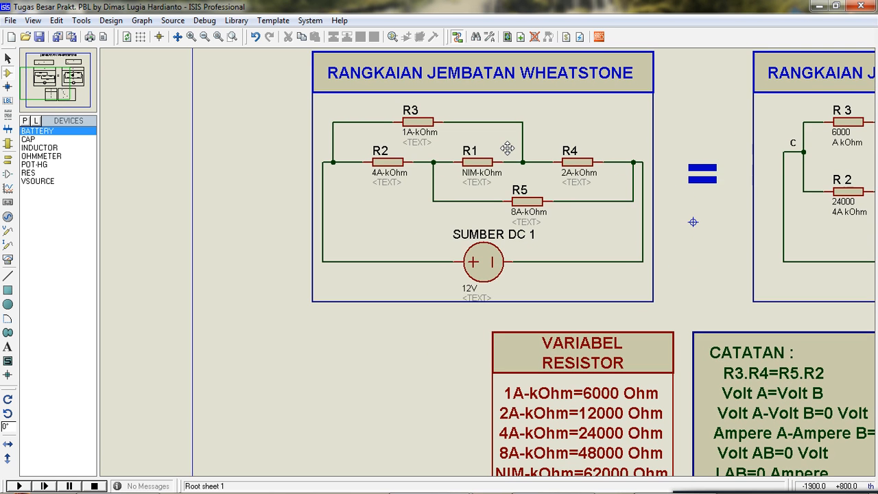
left_click(501, 141)
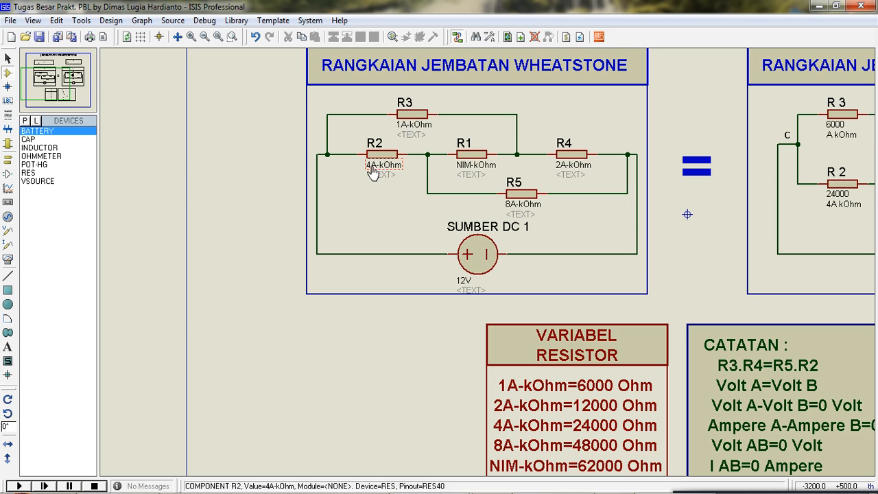
Step: Read the note defining A as the last NIM digit, and the box with the student's name and number
scroll(680, 142, "down", 2)
scroll(490, 255, "up", 1)
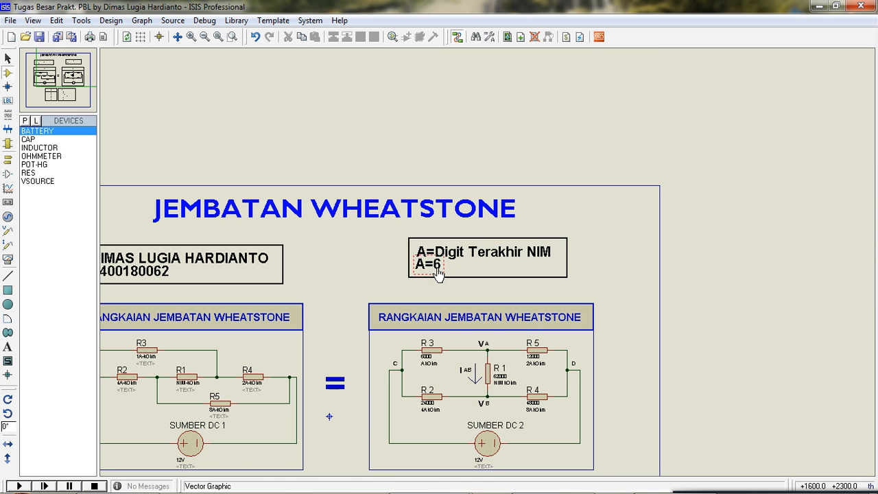
scroll(438, 273, "down", 1)
scroll(684, 238, "up", 3)
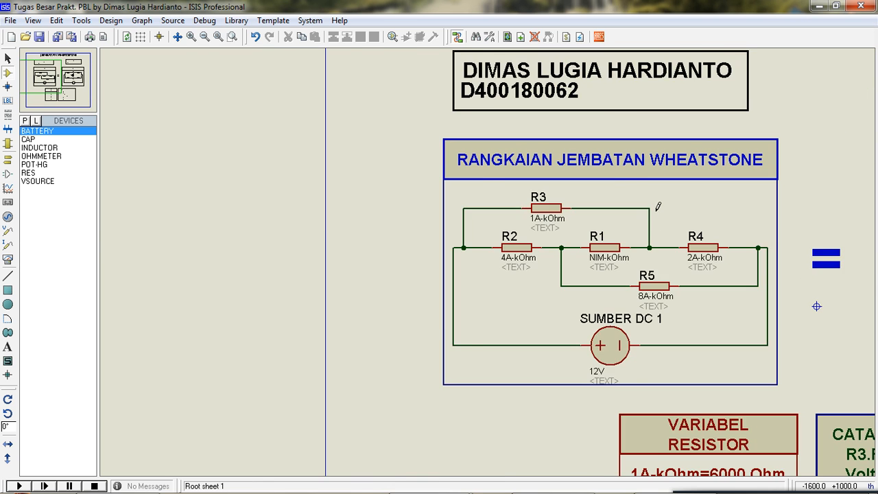
Step: Check the value labels of resistors R1 to R5 in the SUMBER DC 1 circuit against the VARIABEL RESISTOR table
scroll(657, 206, "up", 1)
left_click(515, 169)
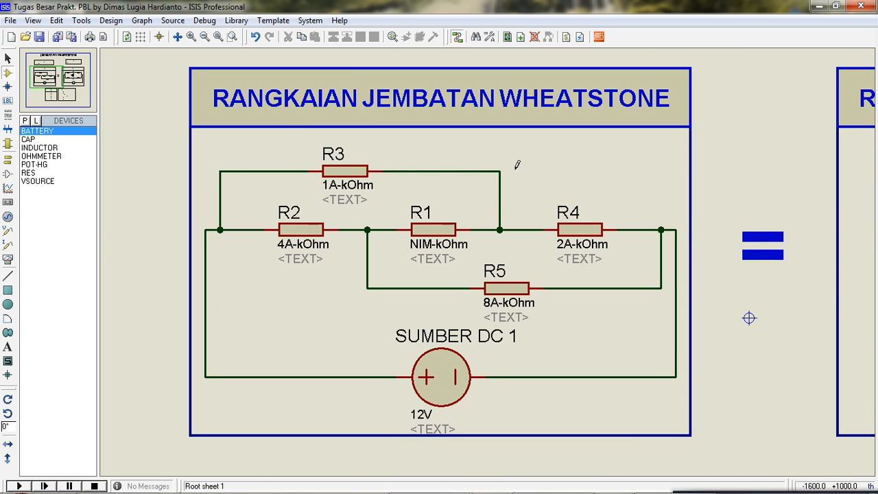
scroll(504, 203, "down", 1)
middle_click(531, 299)
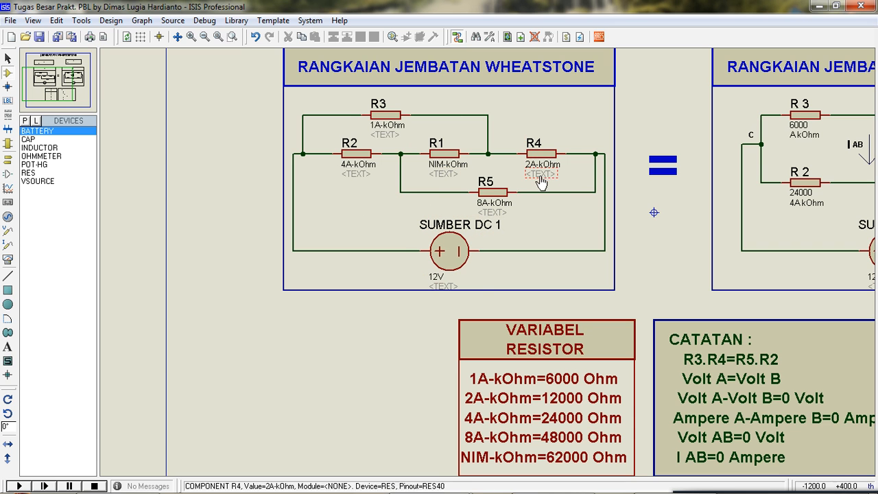
left_click_drag(585, 216, 551, 231)
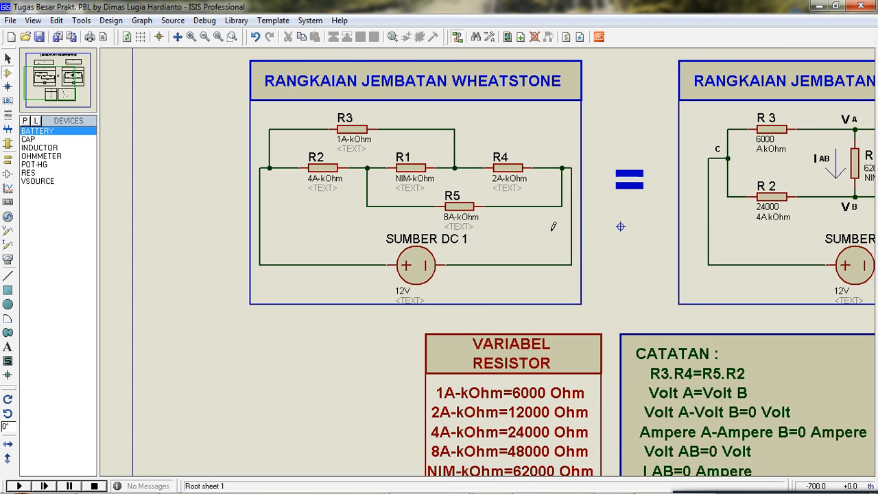
scroll(390, 210, "up", 1)
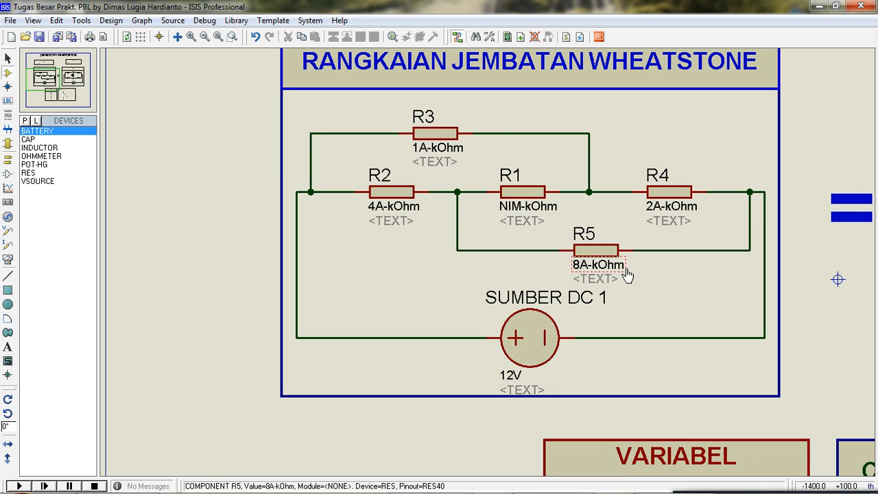
left_click_drag(626, 269, 590, 319)
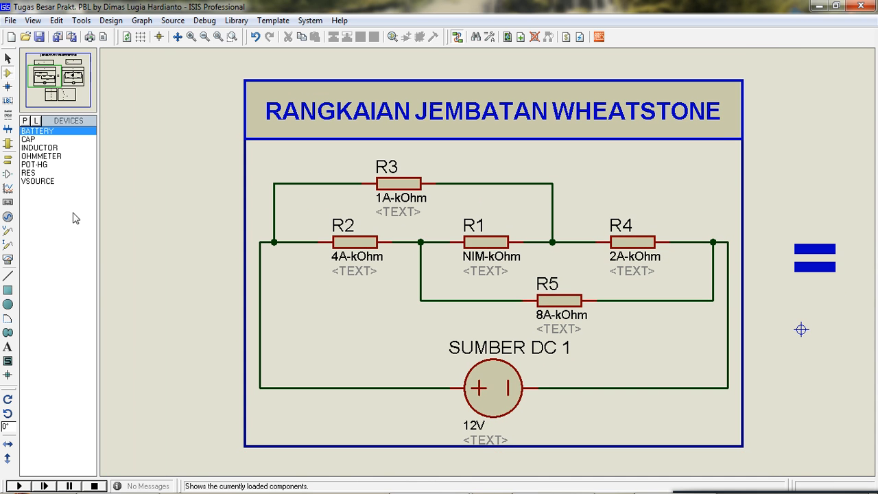
Step: Select the VSOURCE device and check the voltage of SUMBER DC 1 in its component properties
left_click(37, 181)
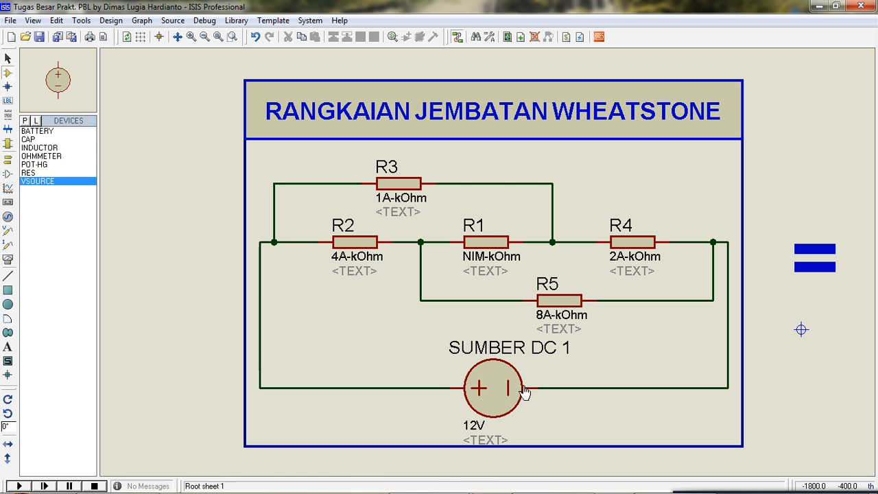
left_click(490, 398)
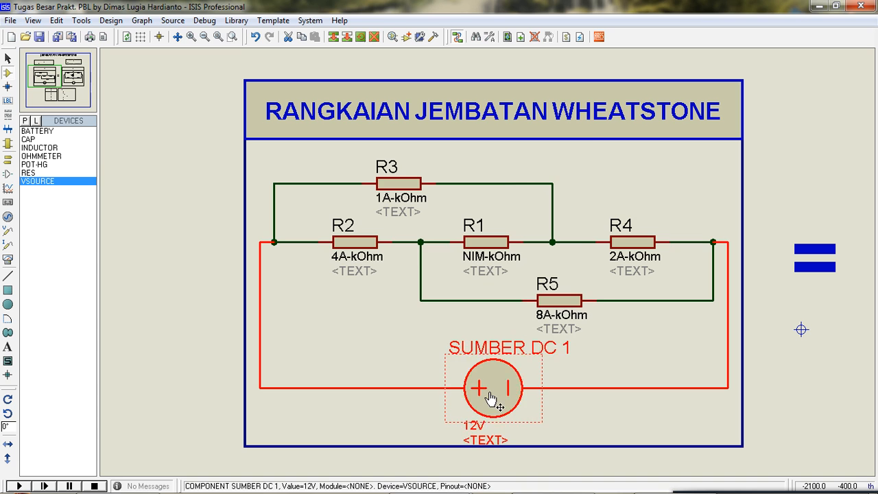
left_click(490, 397)
left_click(363, 176)
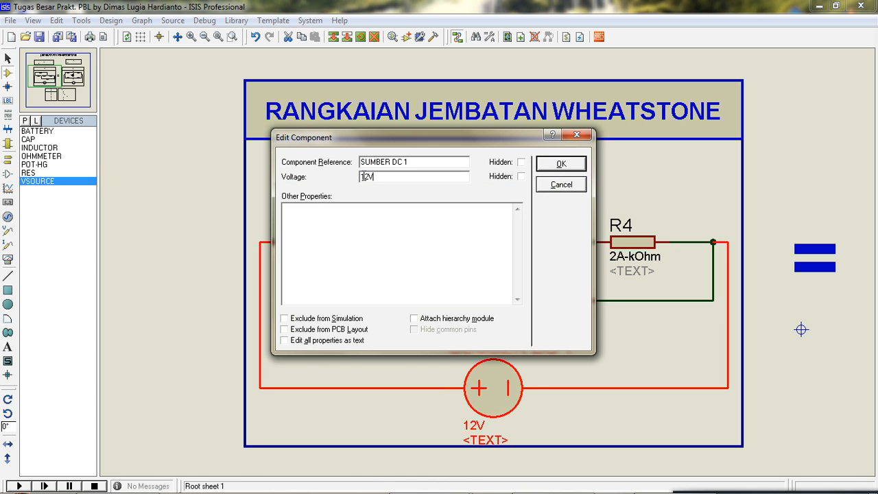
left_click(558, 164)
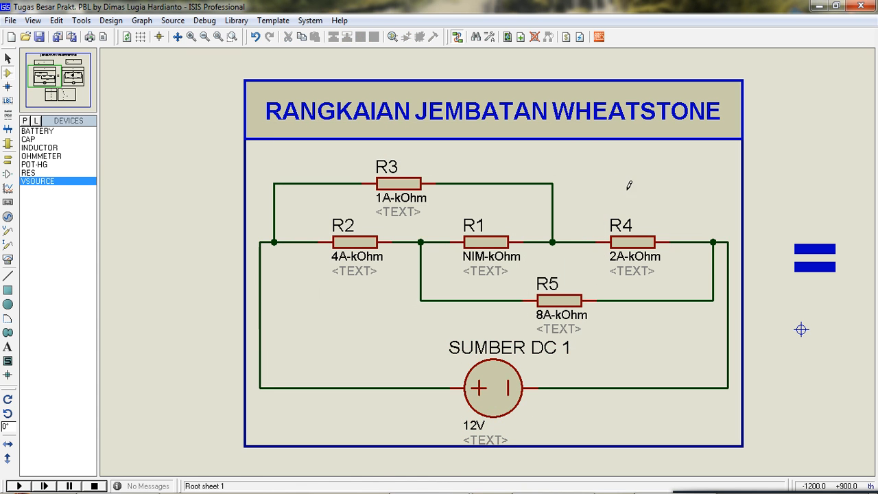
Step: Examine the equivalent bridge circuit supplied by SUMBER DC 2, including its resistors, nodes A to D and current I AB
scroll(705, 273, "down", 2)
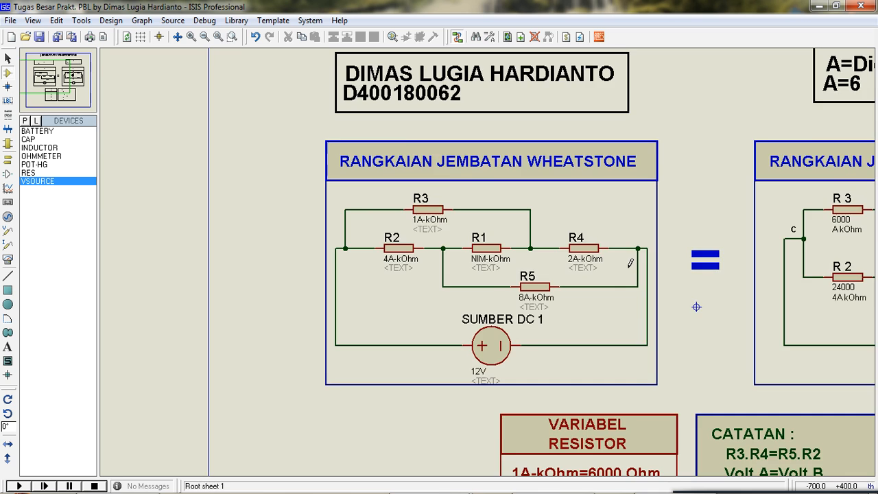
scroll(676, 274, "up", 1)
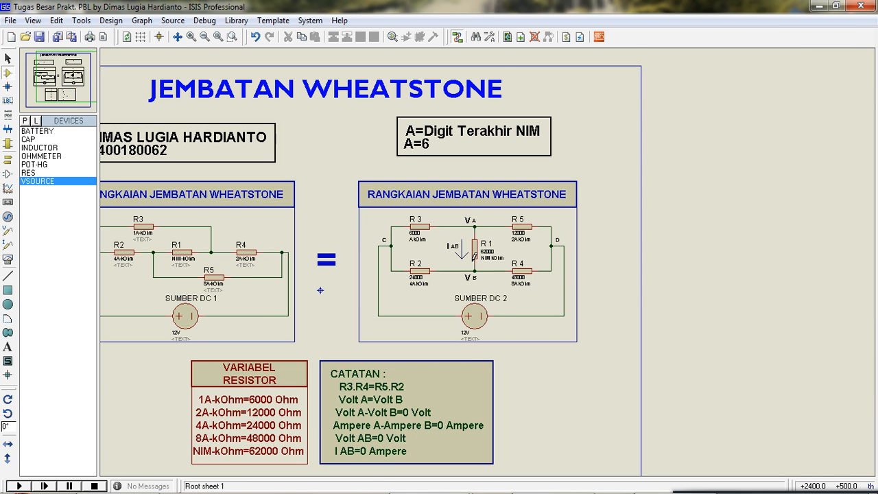
scroll(489, 259, "up", 2)
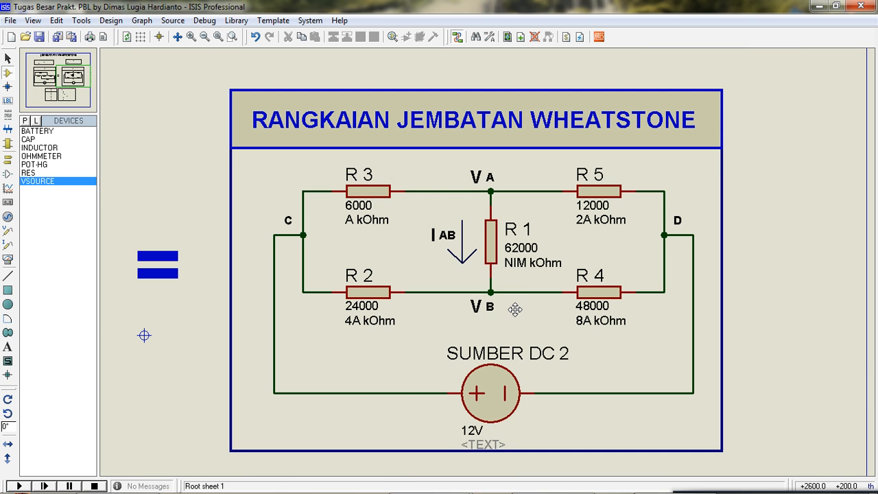
left_click_drag(515, 309, 526, 285)
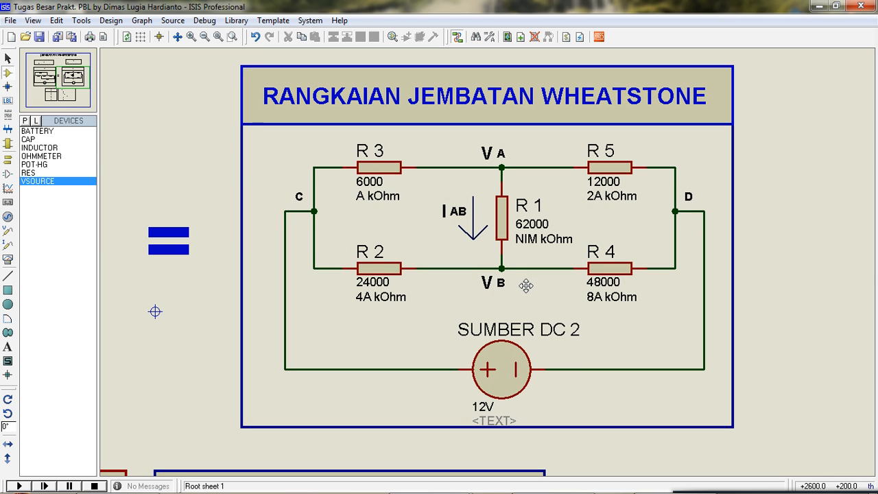
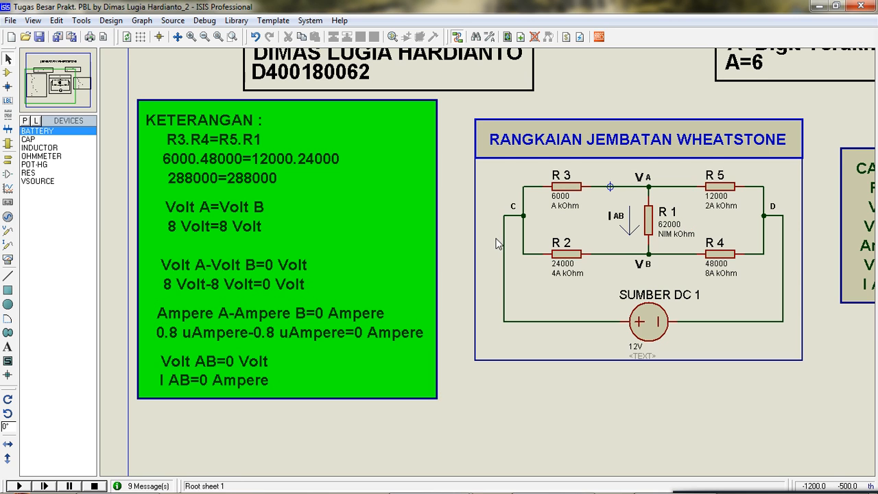
Step: Review the bridge circuit's KETERANGAN and CATATAN notes, and examine the PERCOBAAN test circuit with its voltmeters and ammeters
left_click_drag(459, 245, 382, 265)
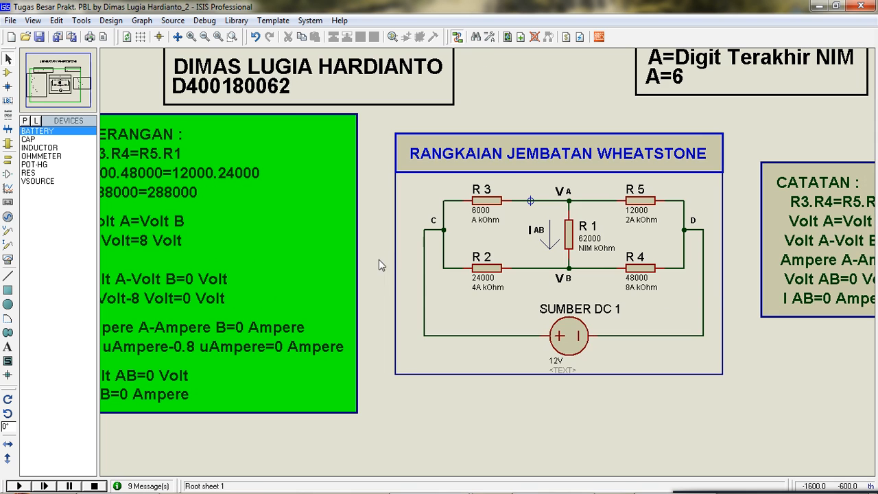
left_click_drag(751, 321, 549, 325)
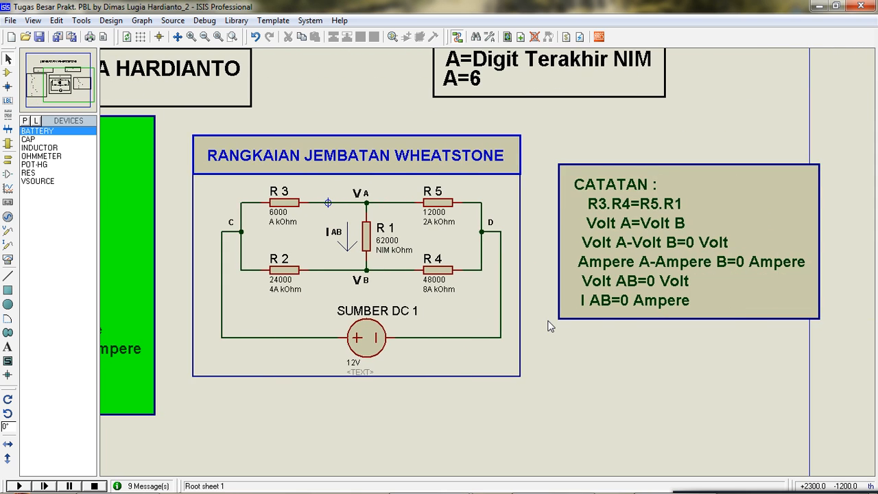
scroll(548, 326, "down", 1)
scroll(617, 249, "down", 1)
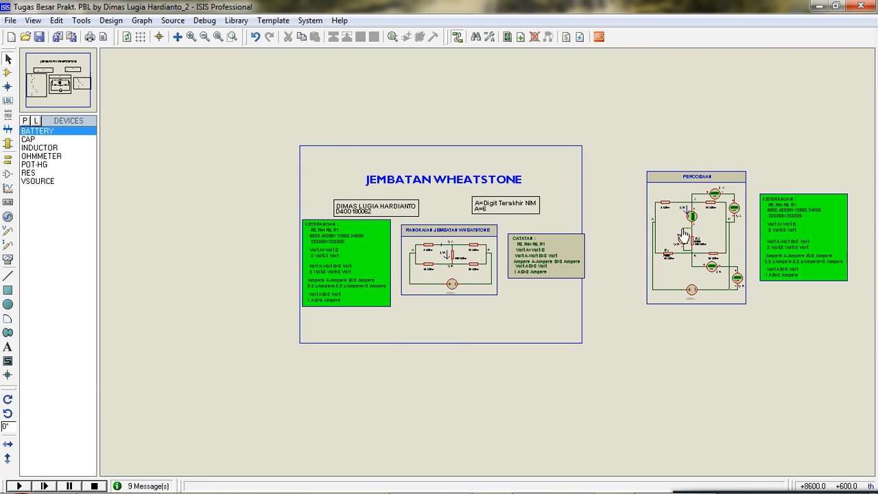
scroll(684, 235, "up", 3)
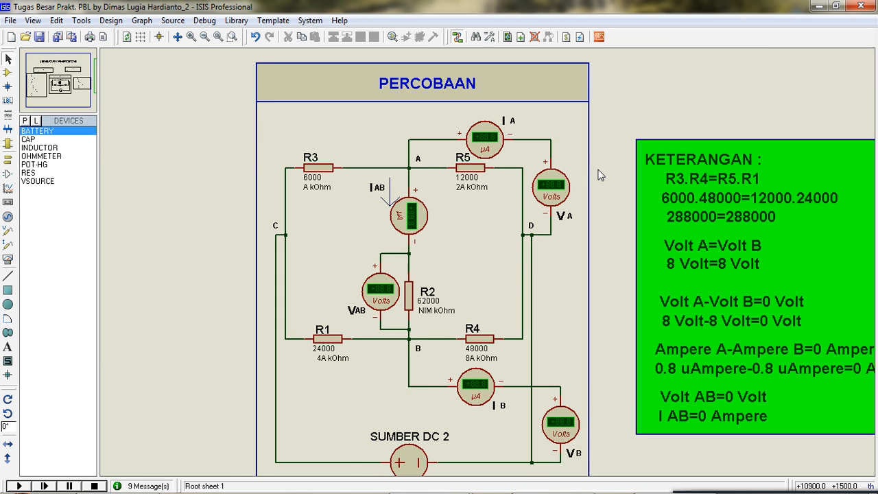
left_click_drag(598, 175, 542, 142)
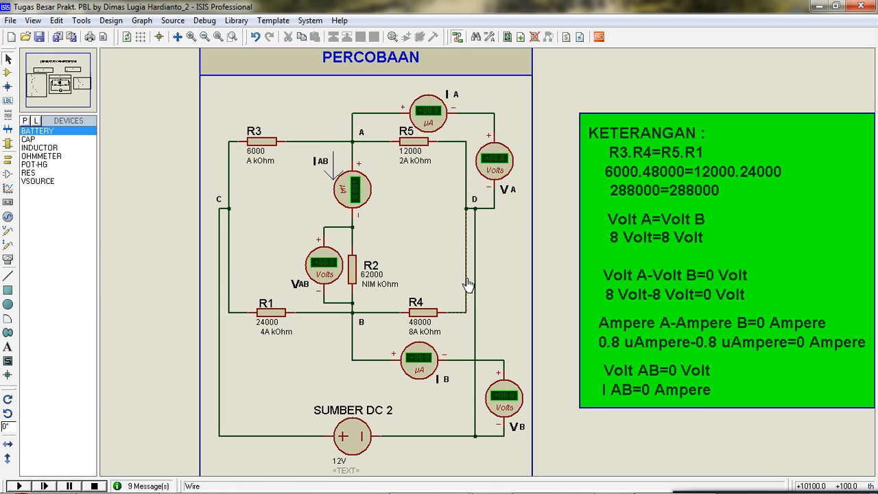
left_click(372, 245)
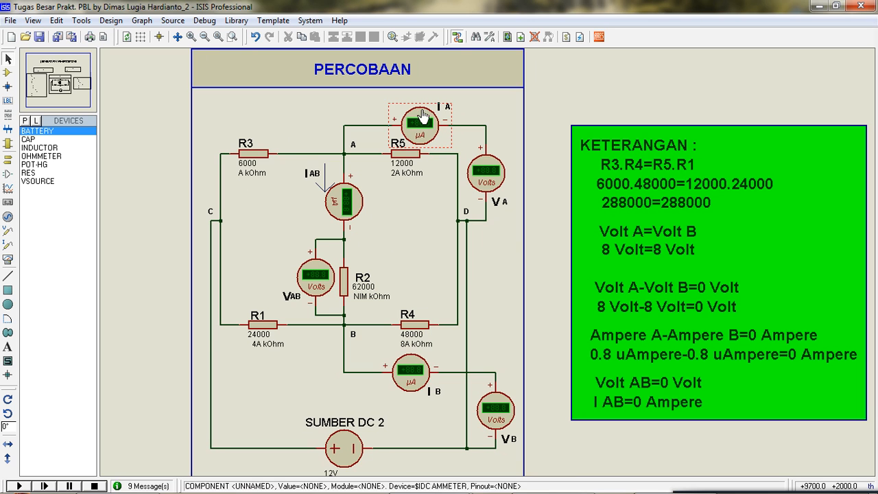
Step: Browse the virtual instruments, previewing the DC ammeter and AC voltmeter, and select DC VOLTMETER
left_click(8, 261)
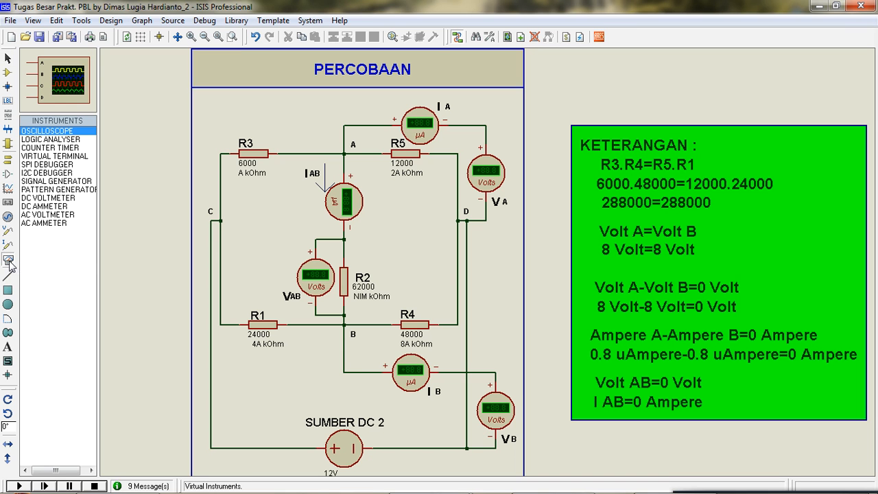
left_click(50, 199)
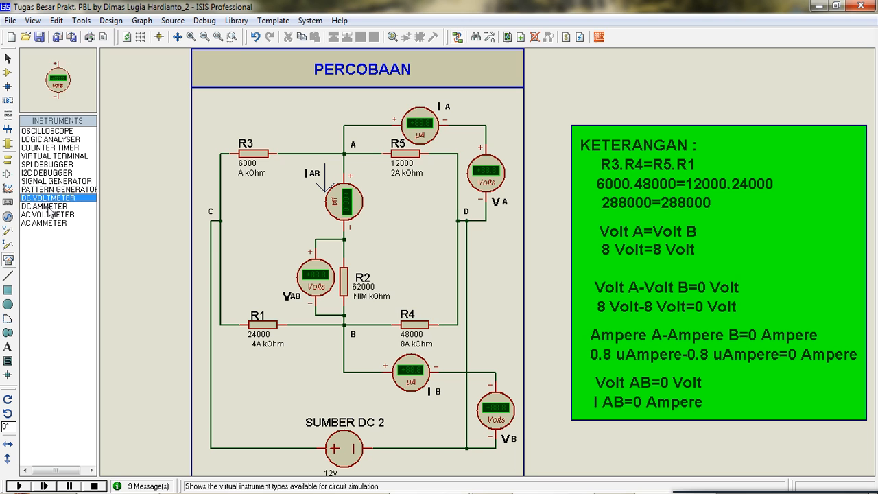
left_click(49, 208)
left_click(53, 199)
left_click(56, 214)
left_click(54, 206)
left_click(55, 198)
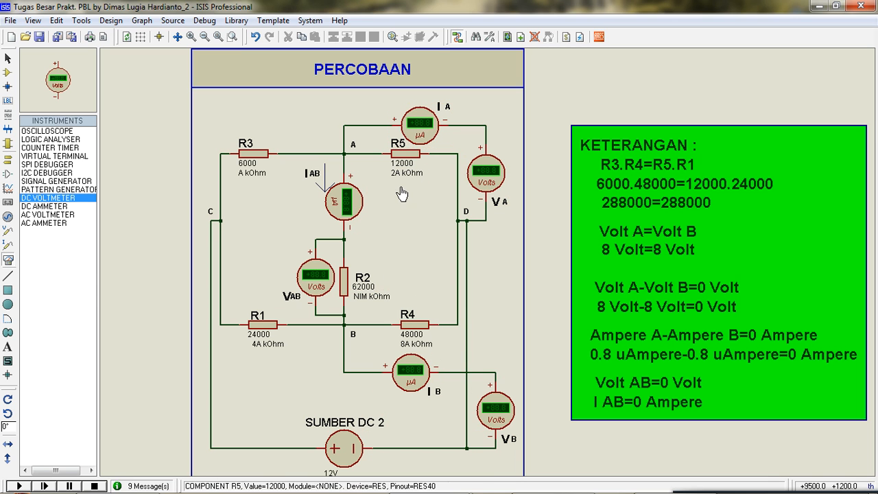
Step: Check the display range options of the I A ammeter in its component properties, leaving the range at Microamps
double_click(427, 134)
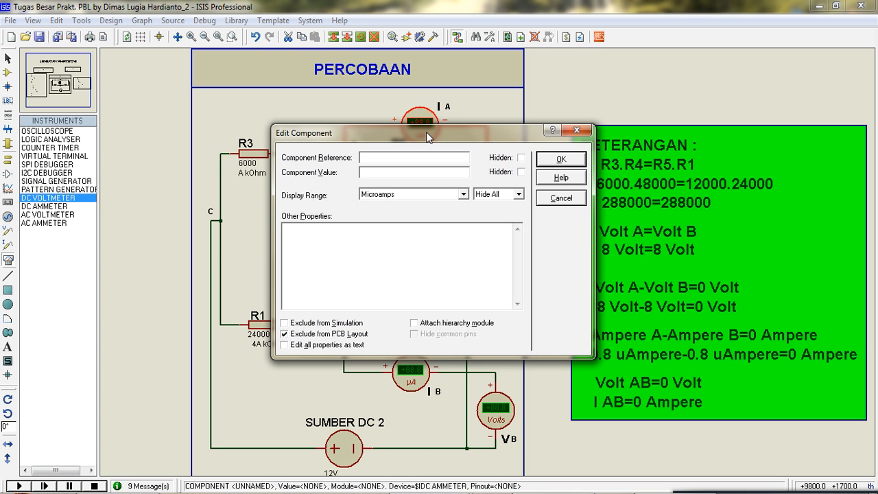
left_click(452, 195)
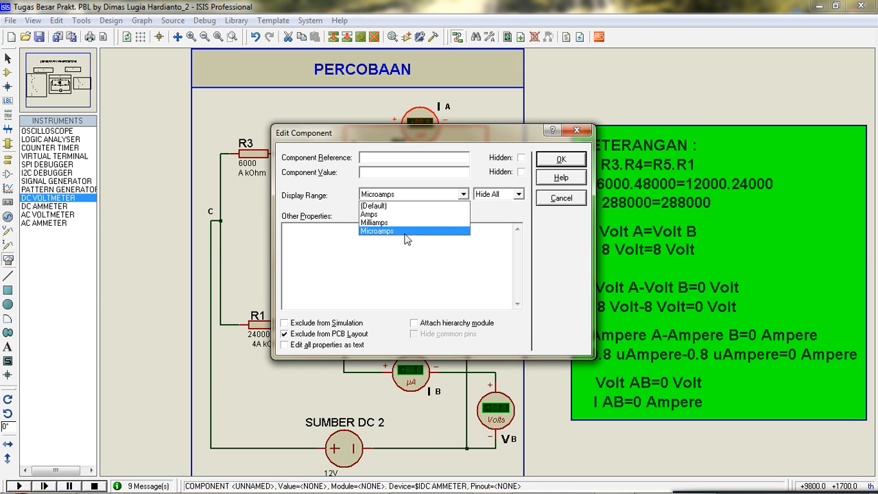
left_click(558, 203)
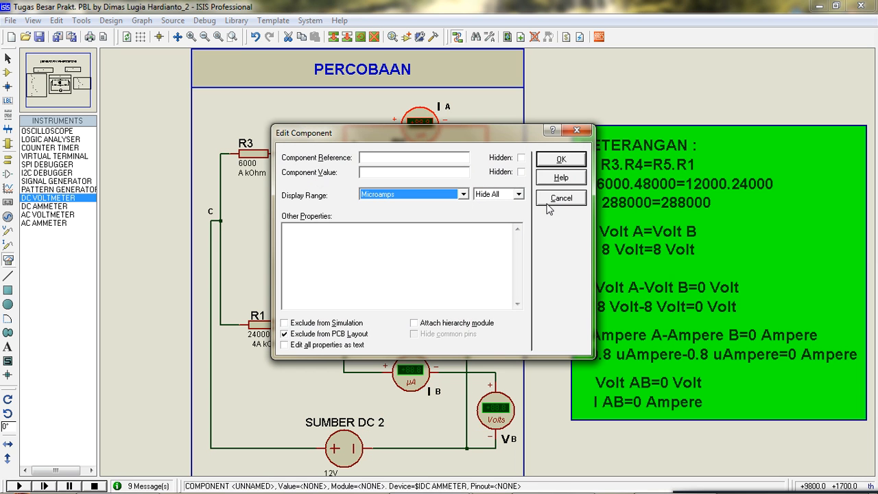
left_click(548, 203)
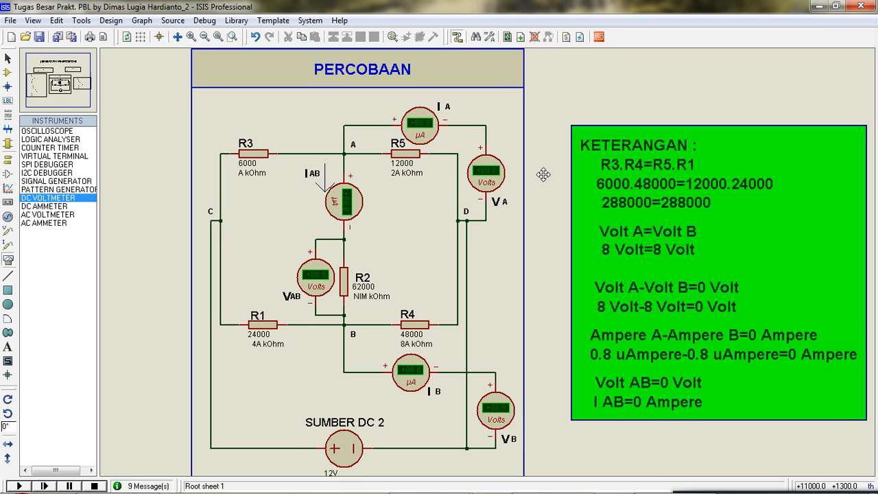
left_click_drag(543, 174, 543, 172)
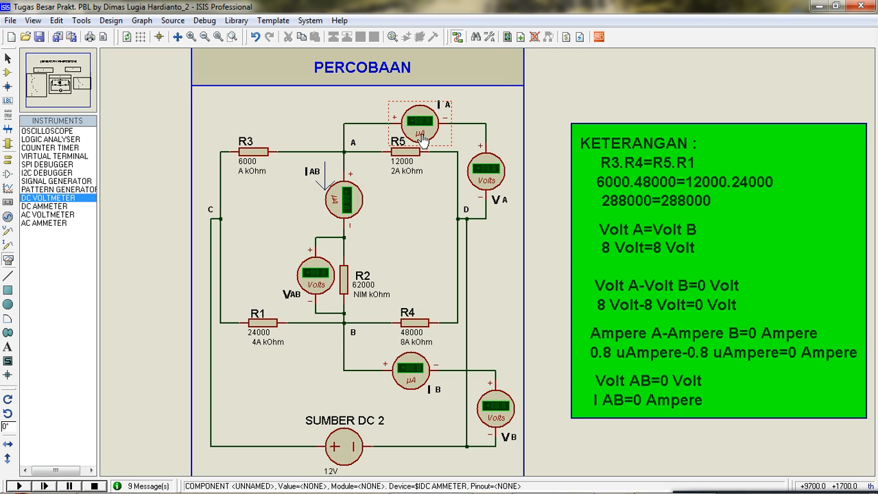
Step: Check the voltage of SUMBER DC 2 in its component properties and start the simulation of the PERCOBAAN circuit
left_click(550, 324)
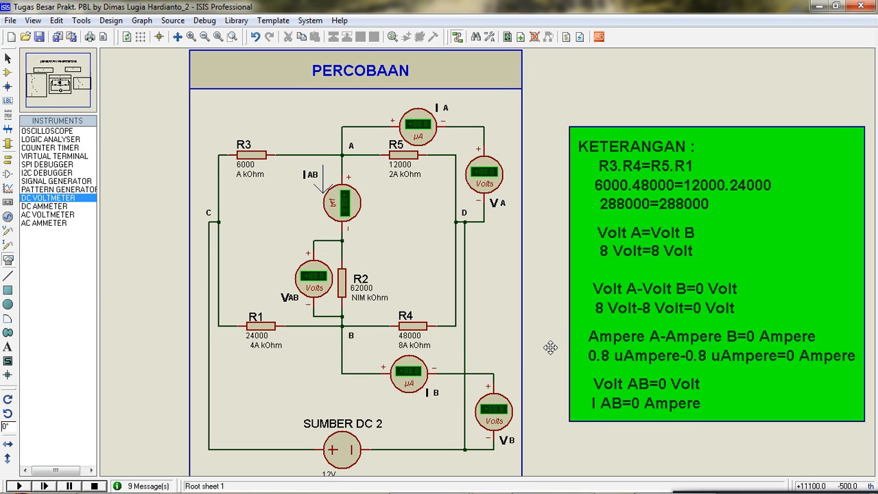
left_click(346, 453)
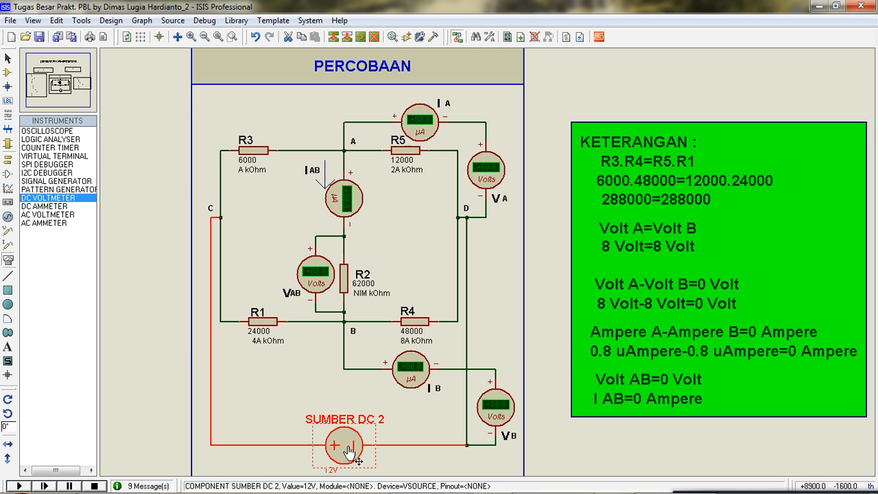
left_click(349, 453)
left_click(562, 182)
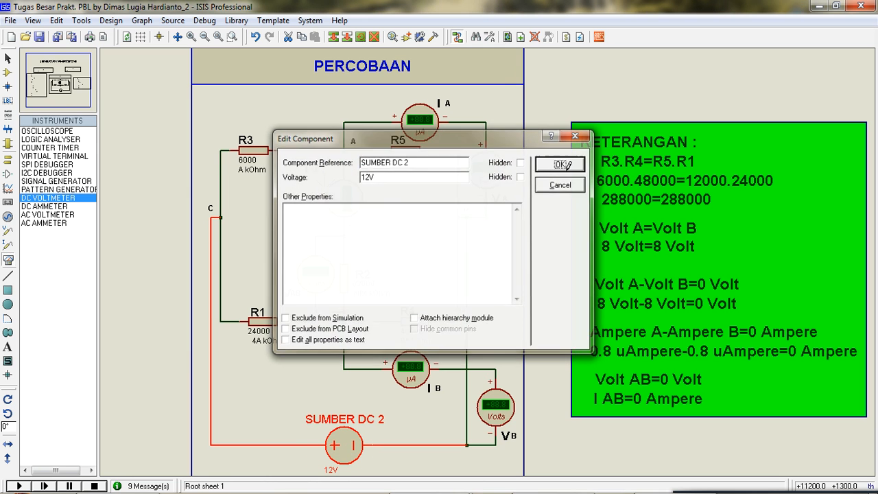
left_click(540, 162)
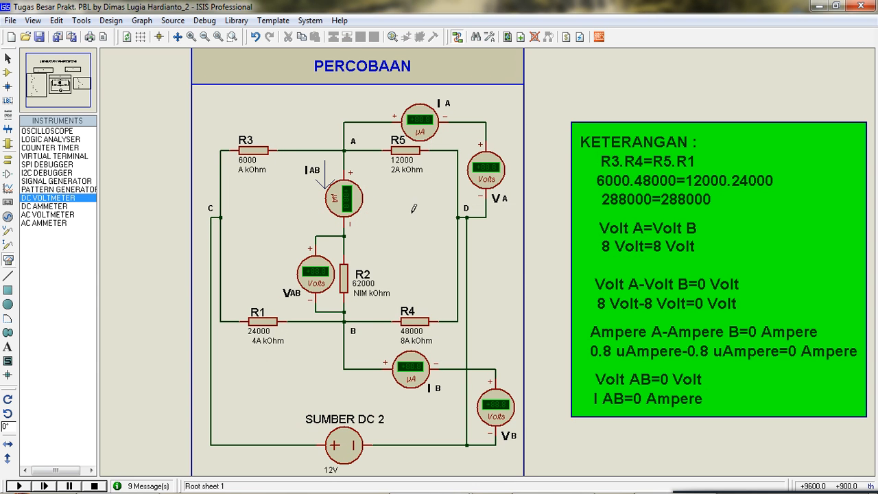
left_click(19, 485)
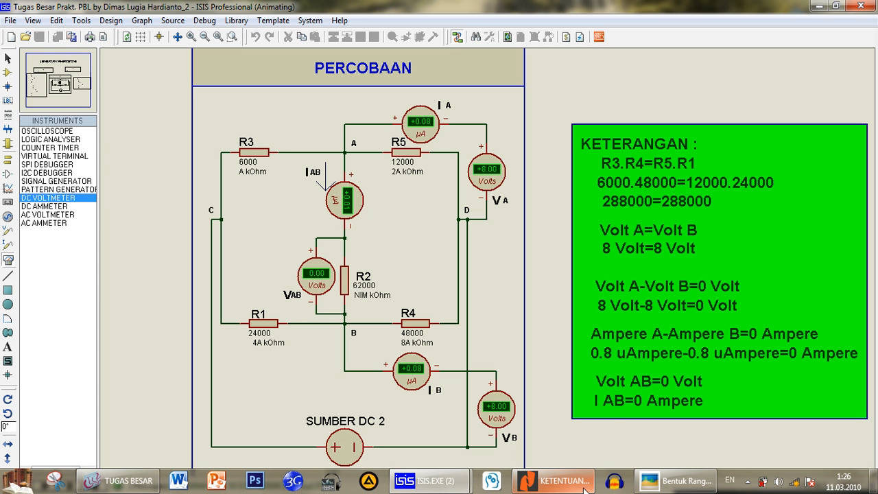
Step: Switch to the KETENTUAN TUGAS BESAR PDF in Nitro Pro and review the video explanation requirements and questions under KETENTUAN
left_click(565, 484)
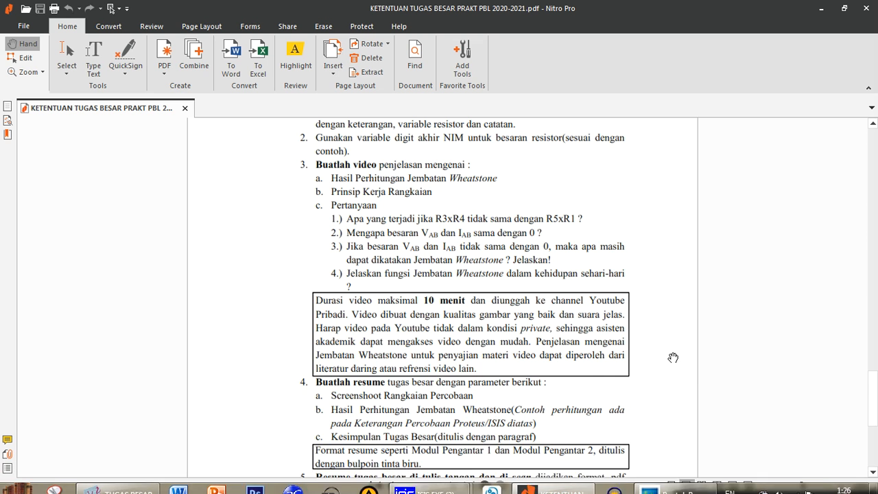
scroll(673, 354, "up", 2)
scroll(673, 354, "down", 1)
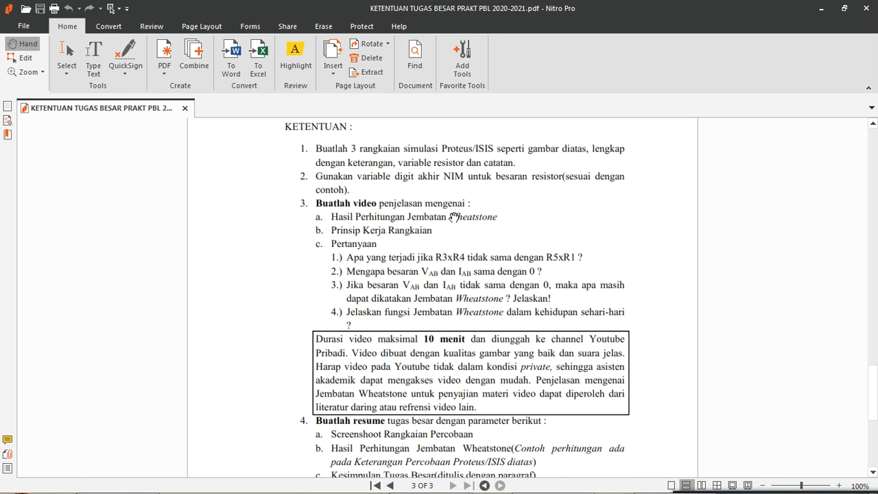
Step: Switch back to ISIS, view the PERCOBAAN test circuit's meters, and return to the JEMBATAN WHEATSTONE schematic
mouse_move(429, 480)
left_click(352, 427)
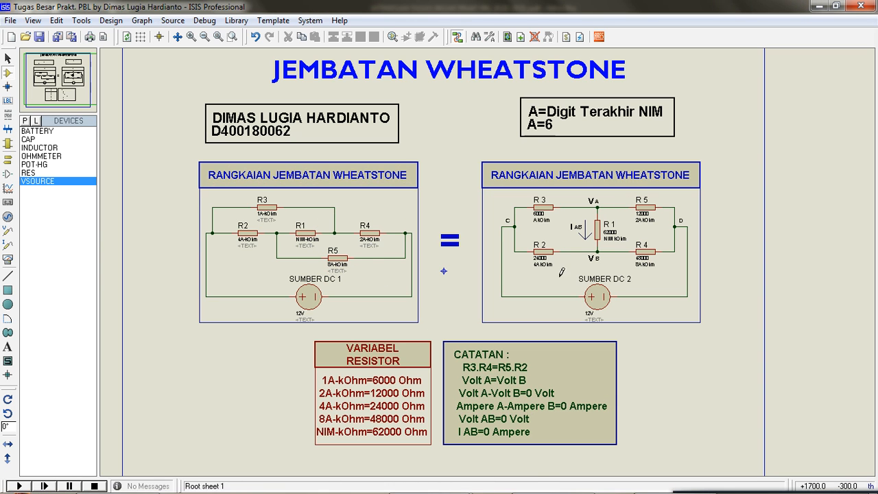
mouse_move(454, 484)
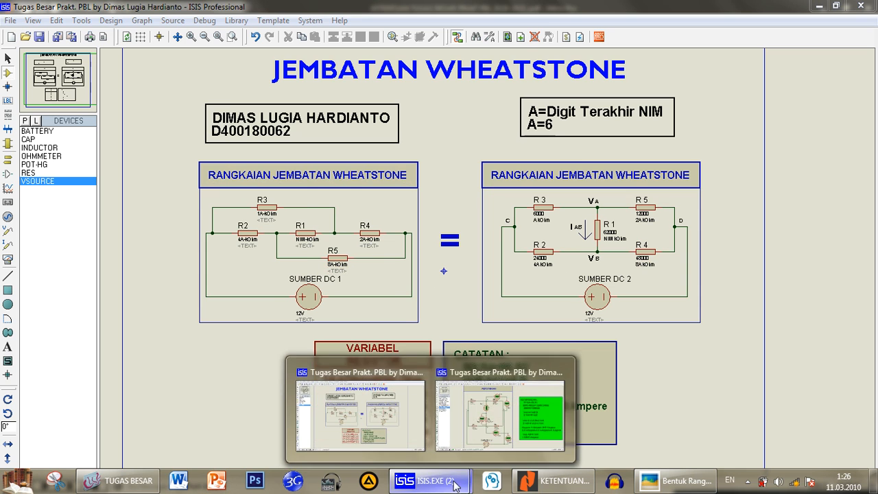
left_click(525, 421)
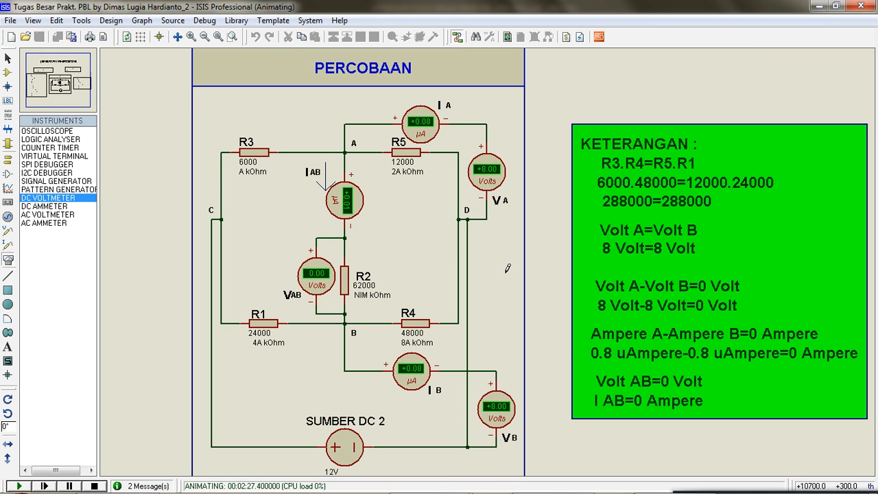
mouse_move(432, 483)
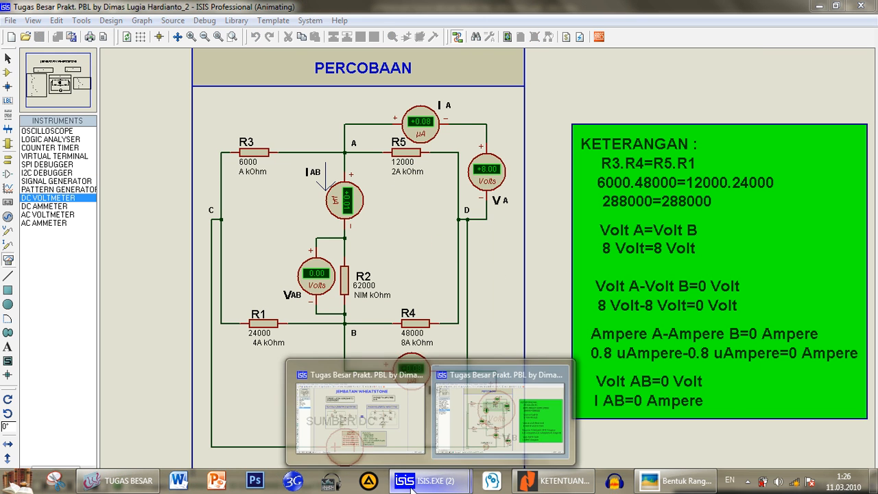
left_click(364, 422)
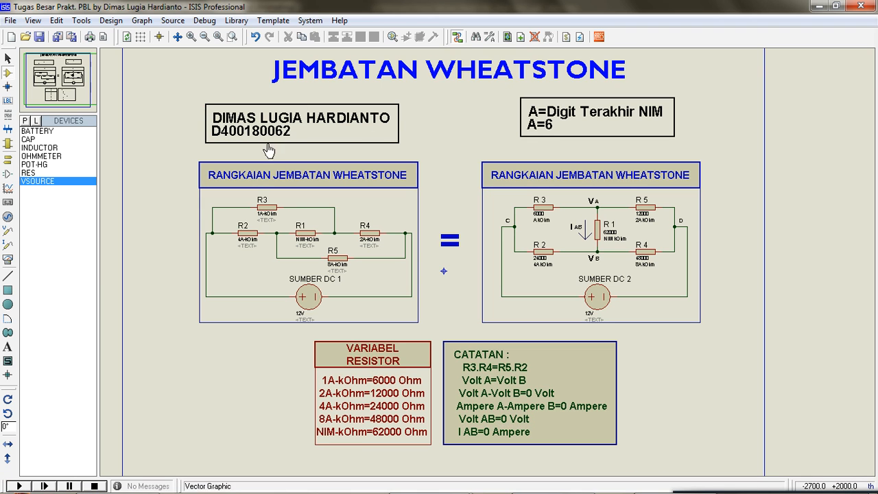